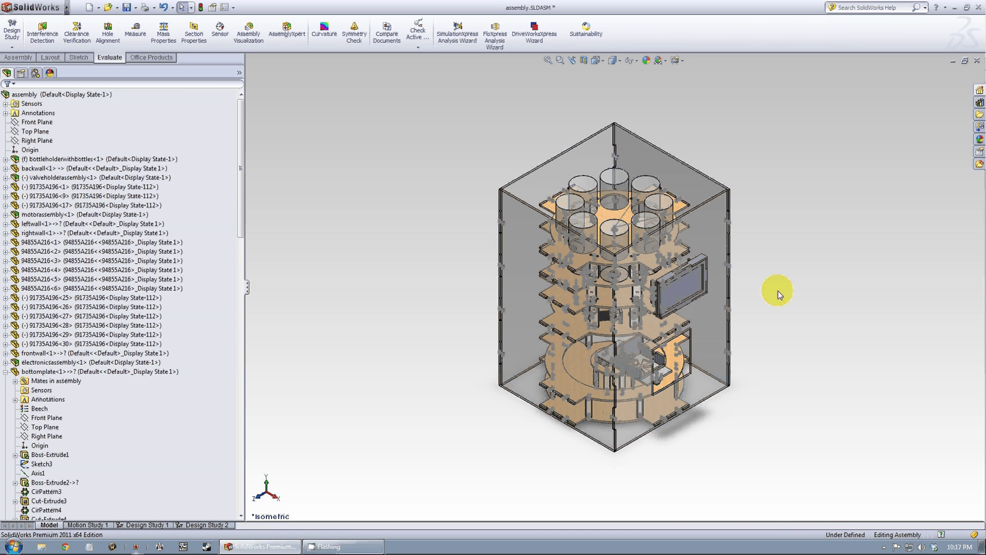
Hide the left, back, right and front enclosure walls to expose the stacked layers.
scroll(779, 291, down, 2)
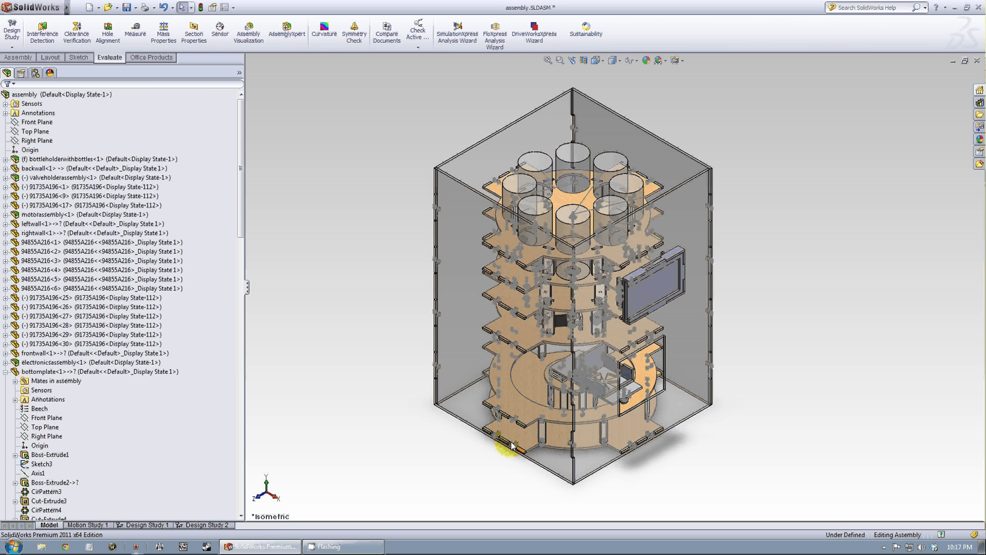
click(452, 195)
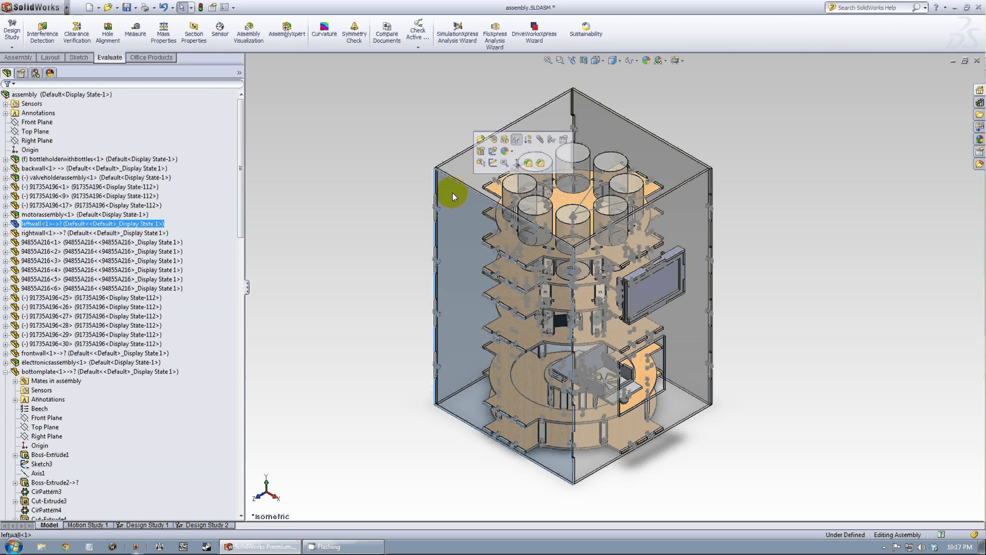
ctrl+click(458, 170)
ctrl+click(637, 140)
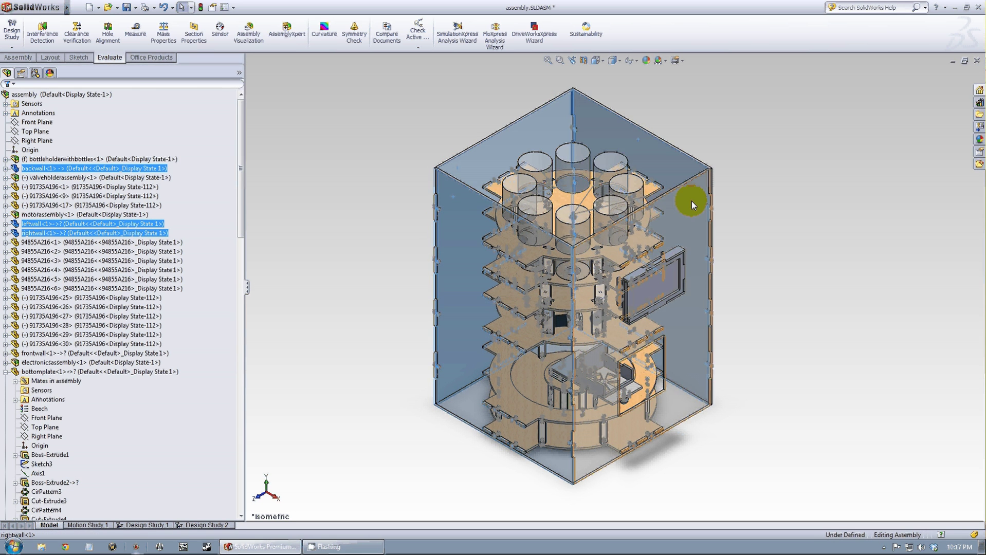
ctrl+click(690, 199)
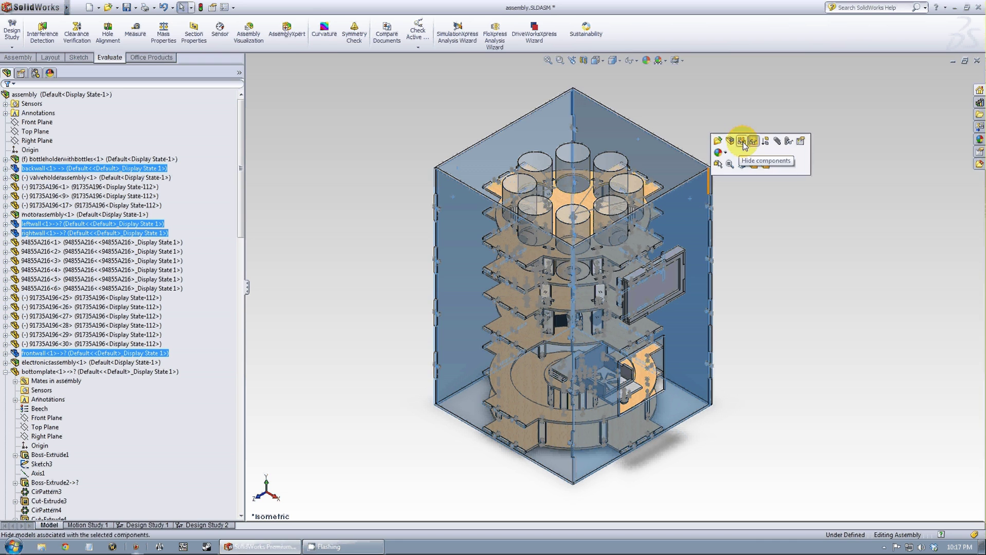
click(743, 142)
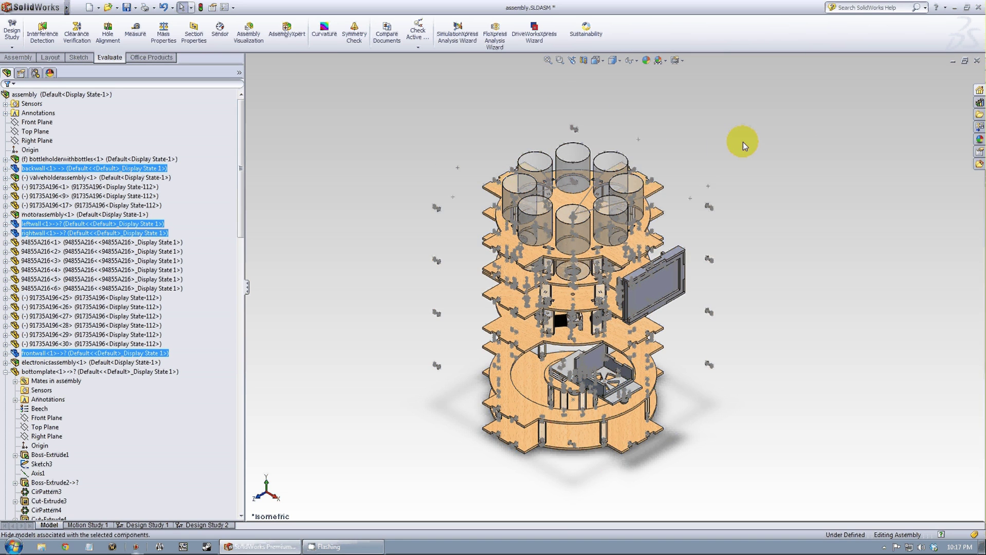
scroll(548, 221, down, 5)
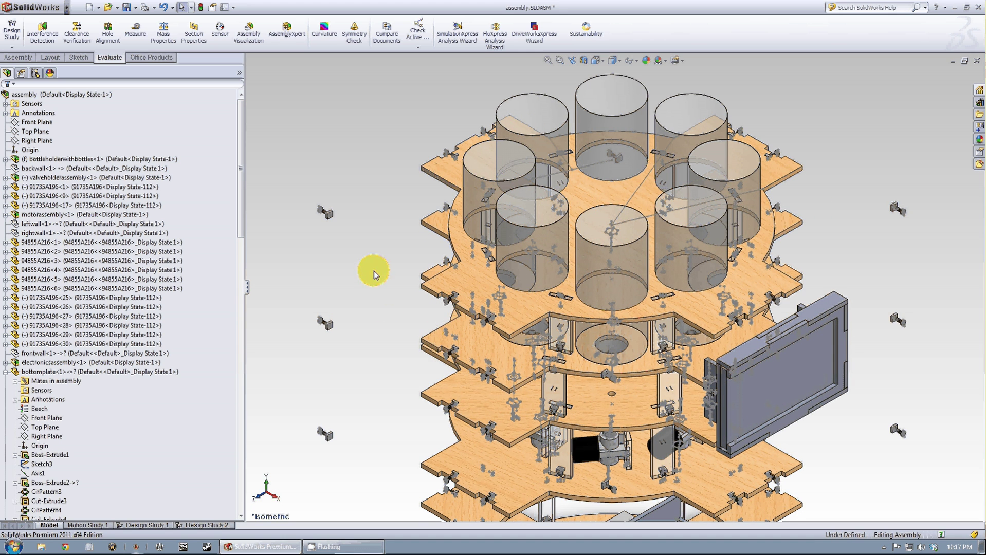
Zoom and orbit to a close, near side-on view of the pour spouts beneath the bottle tier.
middle_drag(600, 344, 604, 329)
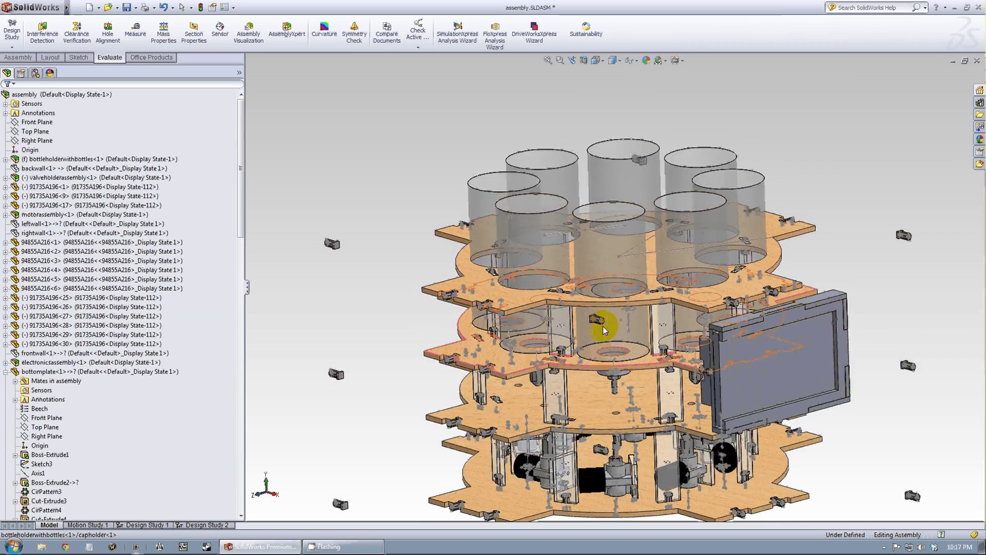
scroll(604, 330, down, 6)
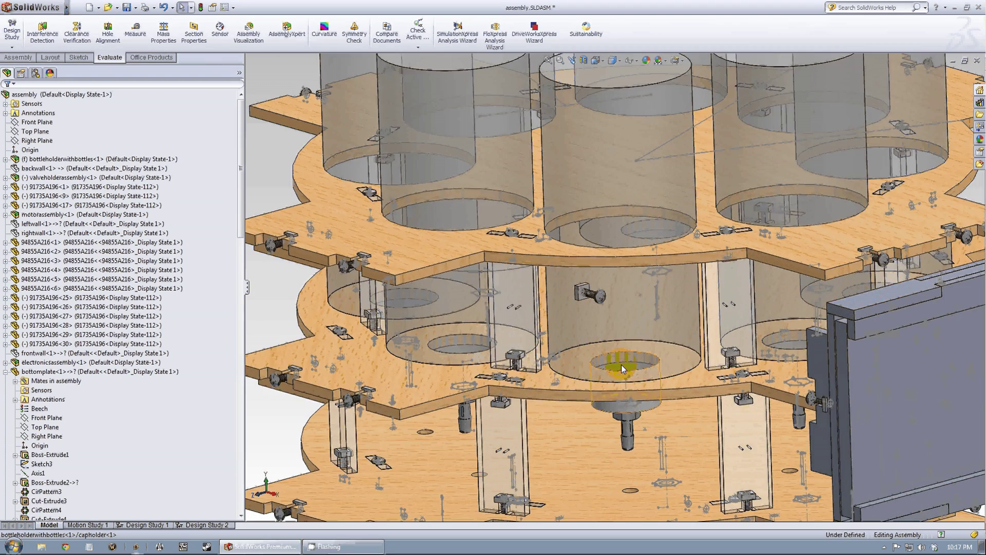
scroll(621, 365, up, 5)
scroll(627, 376, down, 5)
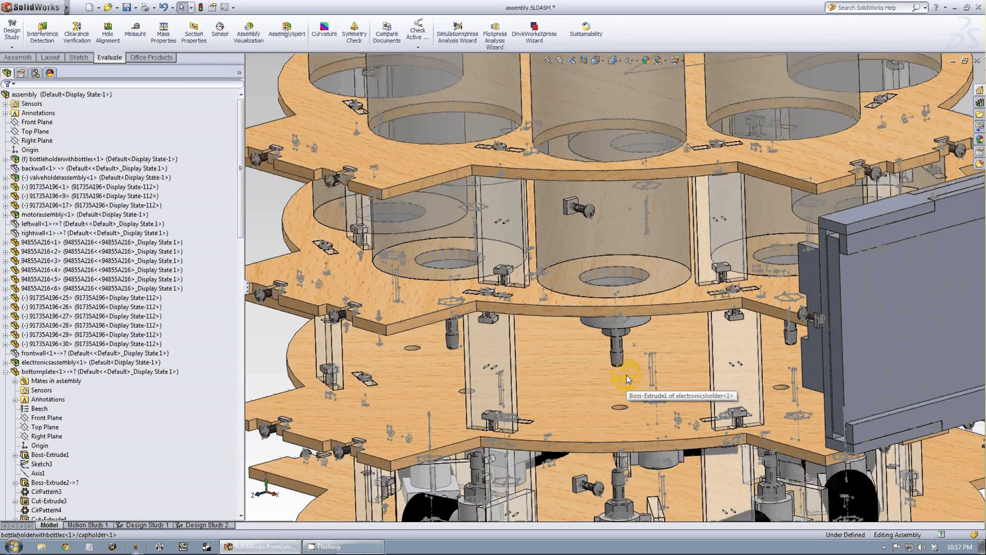
middle_drag(627, 375, 619, 355)
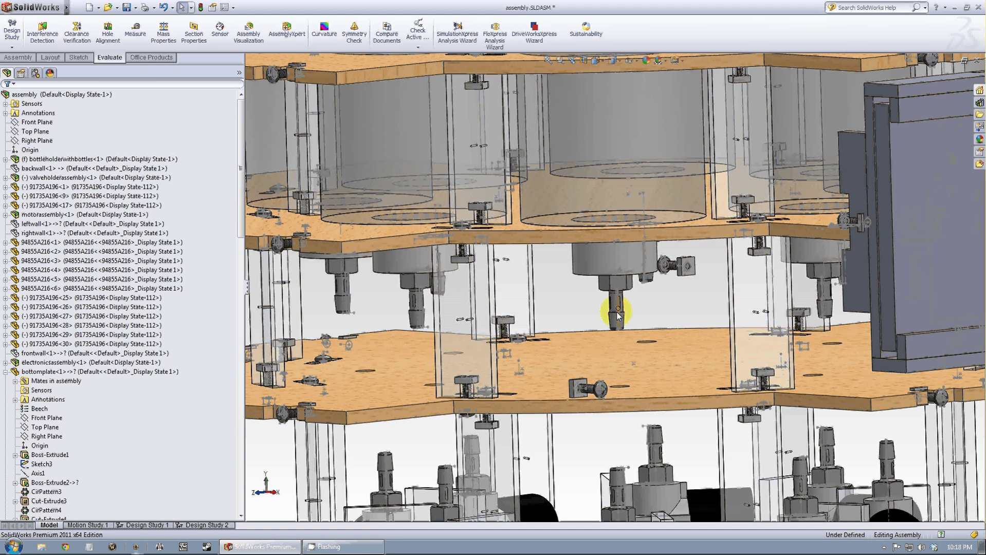
Zoom out to frame the stacked plates, spouts and lower valve layer together.
scroll(606, 296, up, 3)
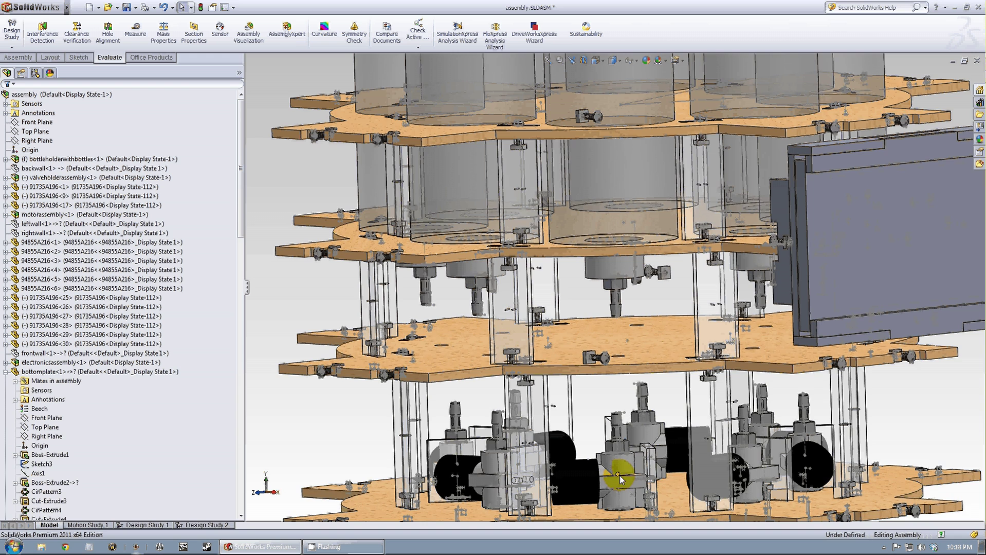
scroll(622, 494, up, 3)
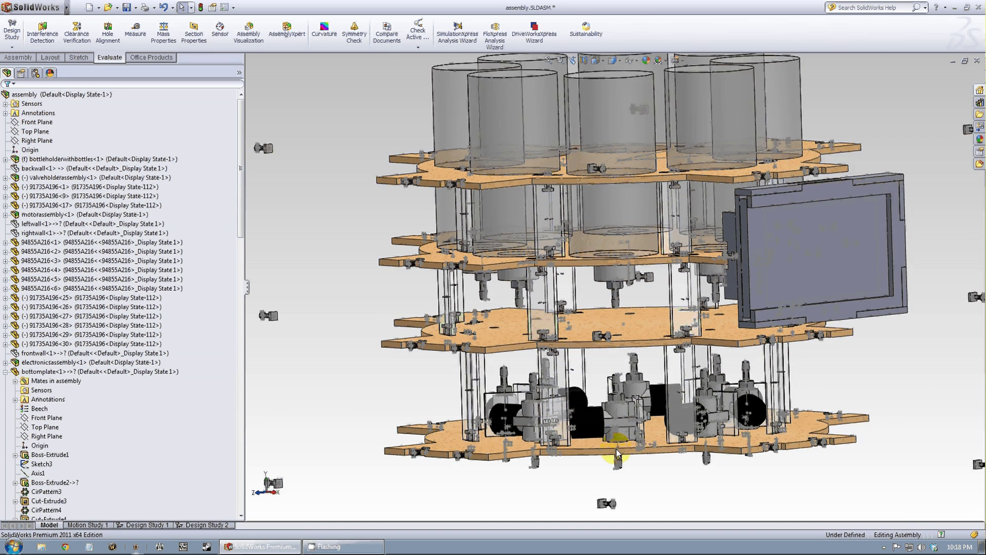
scroll(618, 457, down, 1)
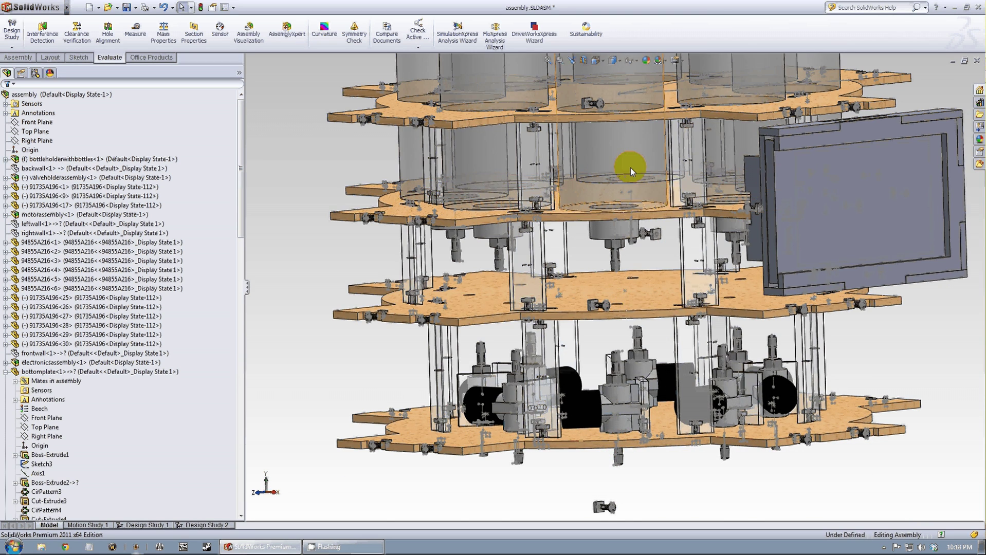
scroll(631, 168, down, 3)
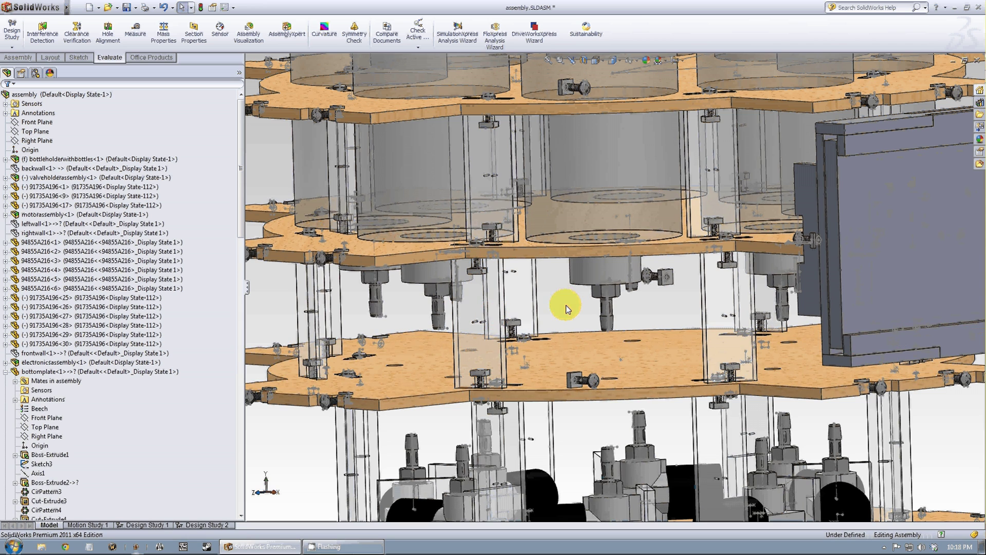
scroll(610, 379, up, 5)
Zoom in on valve<6> on the lower plate and orbit to a slightly lower angle.
scroll(603, 385, down, 5)
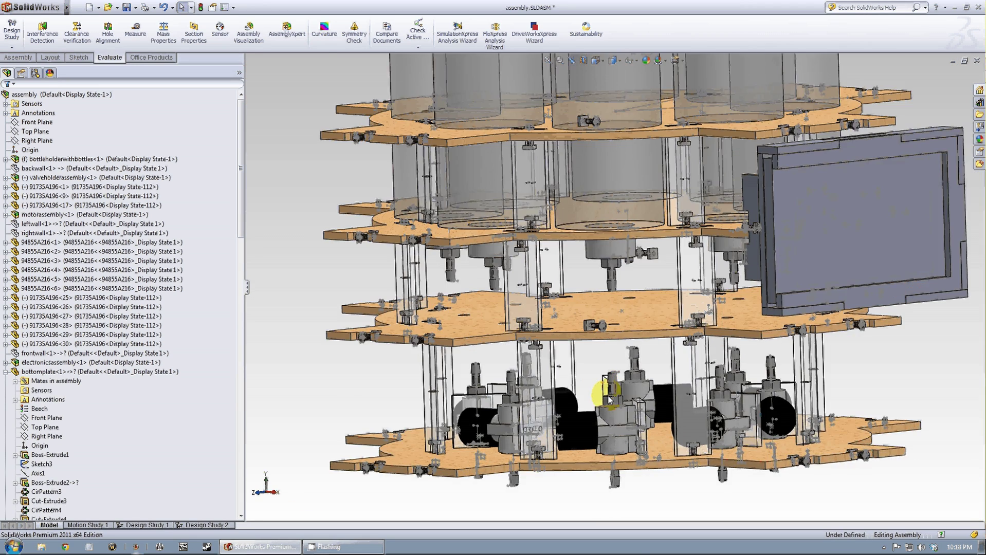
click(622, 422)
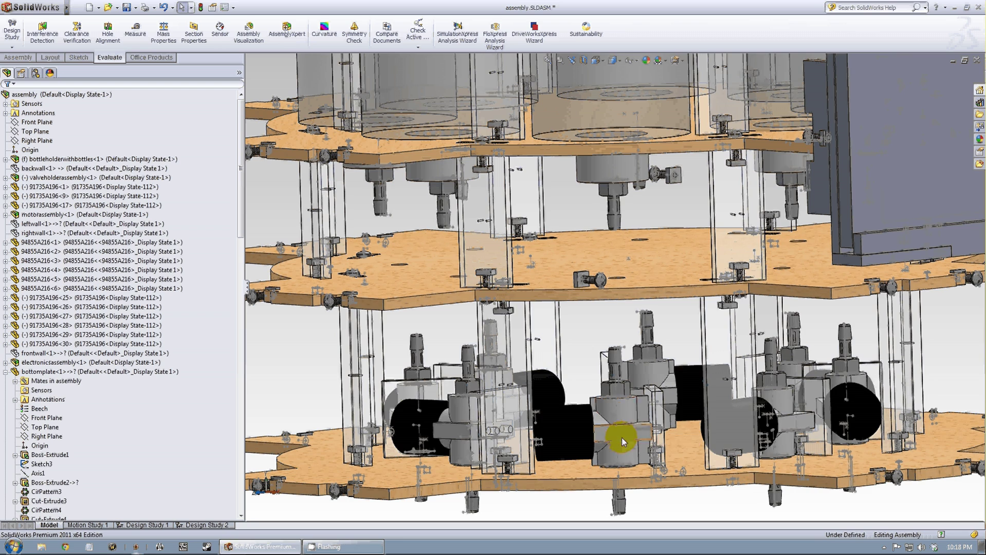
middle_drag(626, 412, 610, 434)
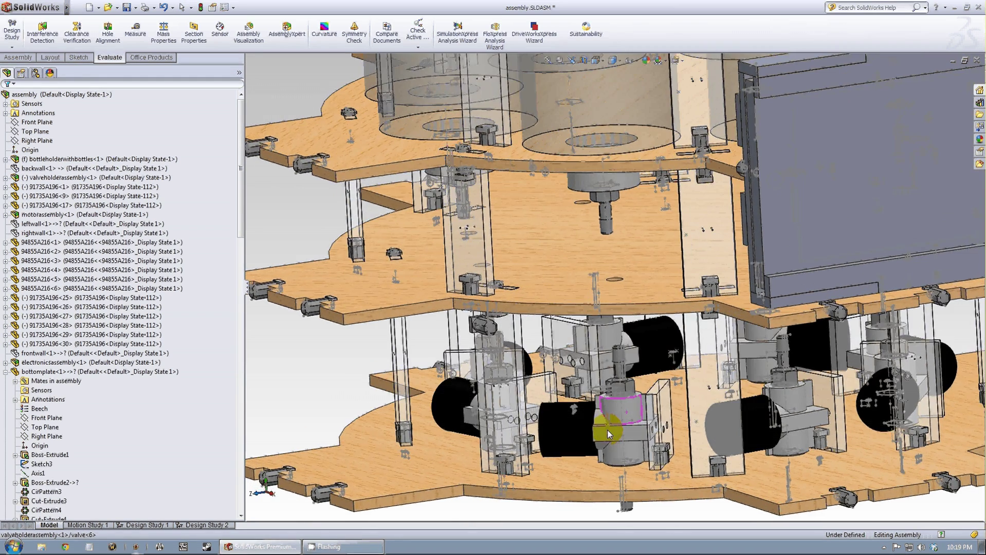
click(282, 378)
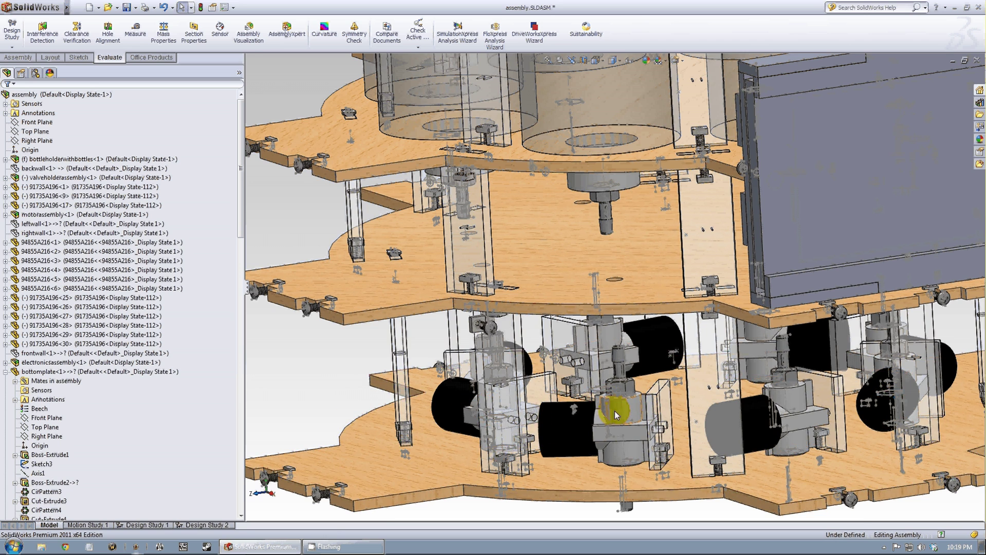
mouse_move(616, 403)
middle_down()
mouse_move(624, 416)
mouse_move(624, 406)
middle_up()
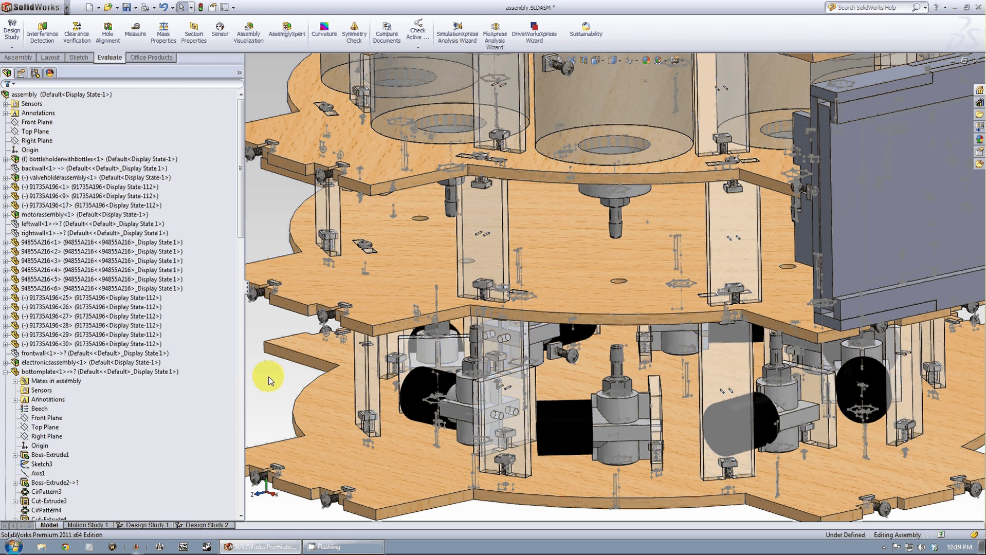
Orbit around the bottom plate to a lower angle and zoom to frame the valve tier and plates above.
click(268, 392)
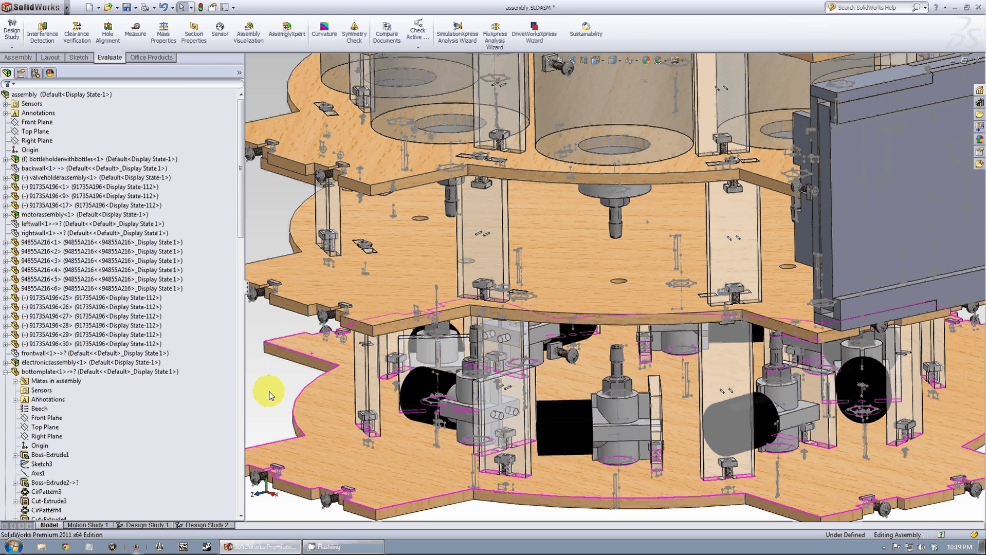
middle_drag(268, 392, 264, 374)
click(258, 360)
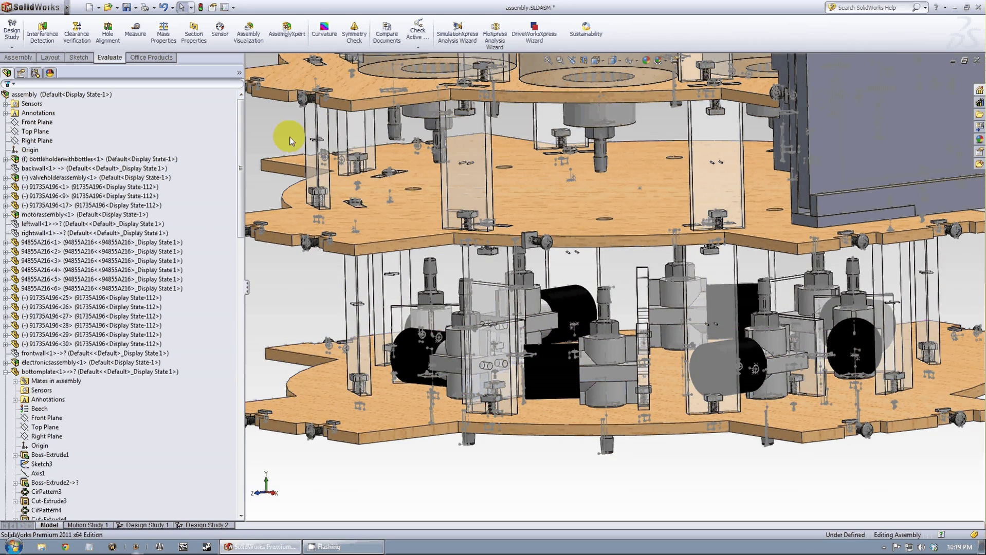
scroll(308, 131, down, 3)
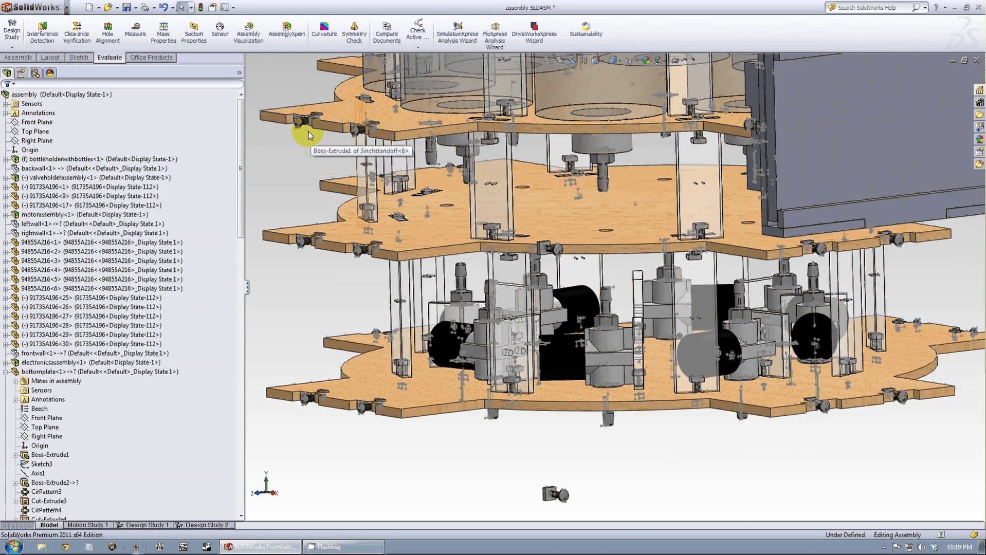
scroll(526, 92, down, 3)
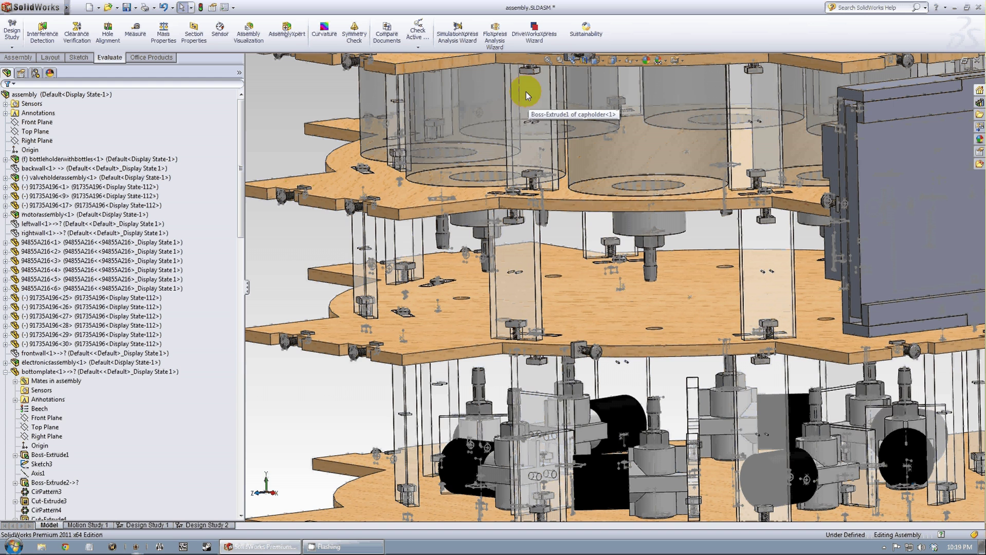
scroll(527, 154, up, 3)
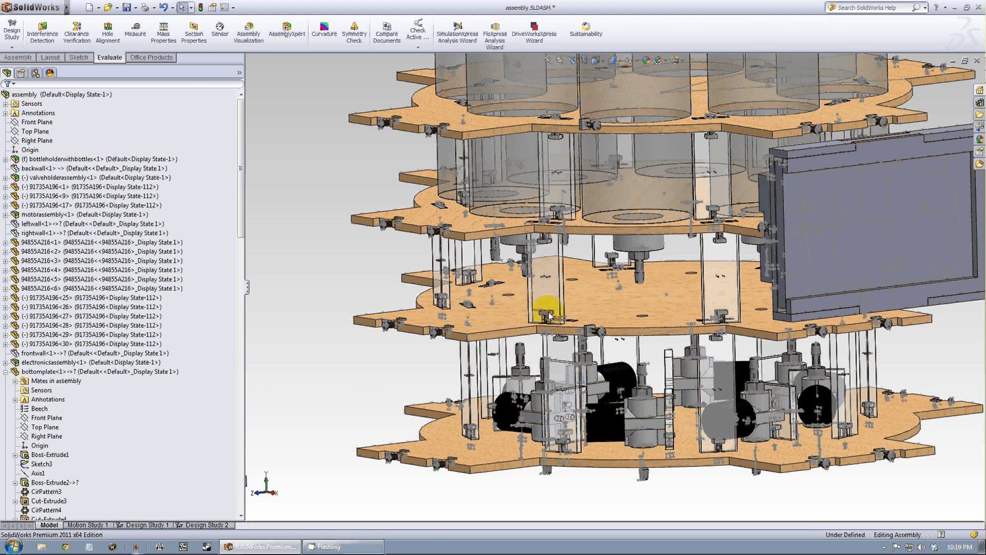
Zoom and orbit down onto the square nut under the wooden plate, then zoom back out.
scroll(551, 302, down, 8)
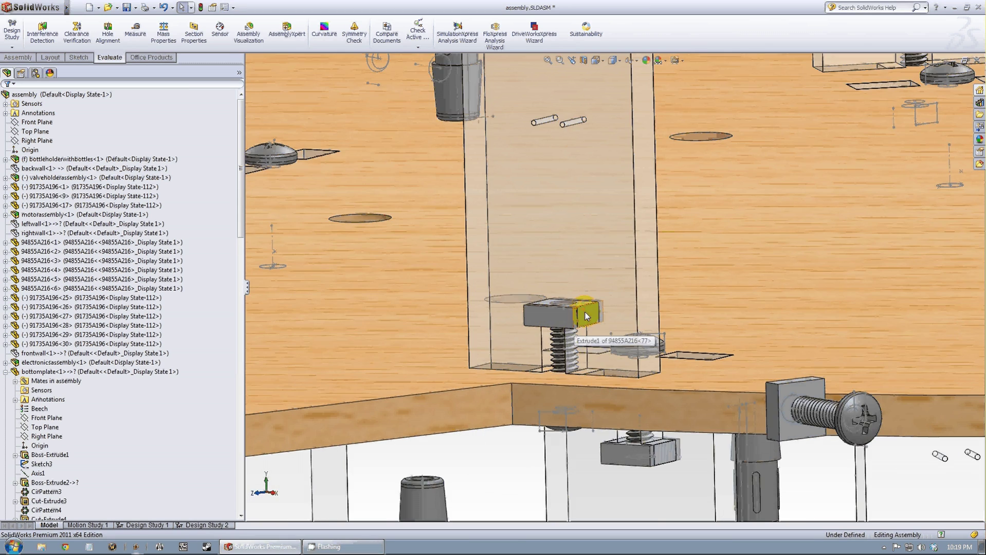
mouse_move(585, 312)
middle_down()
mouse_move(589, 333)
mouse_move(590, 285)
mouse_move(594, 319)
middle_up()
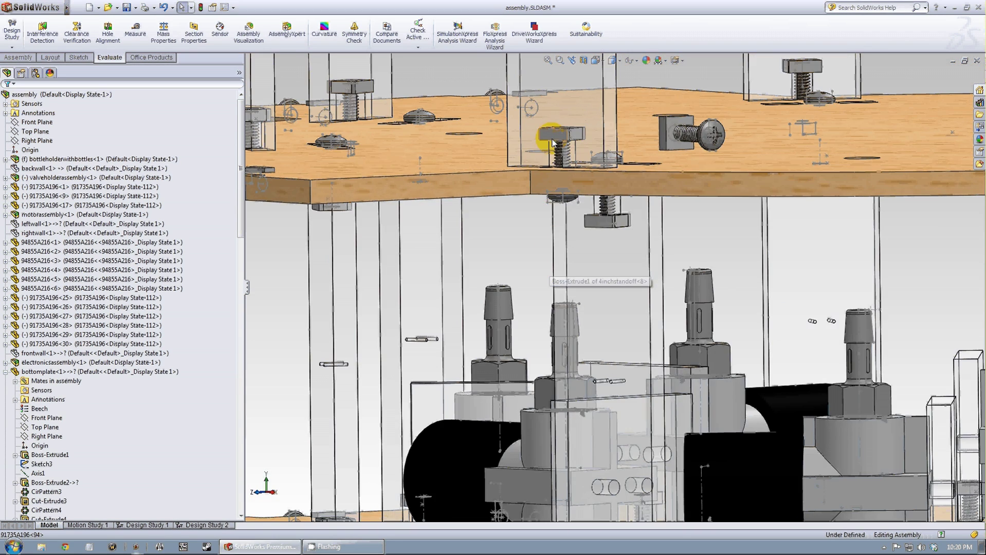
scroll(572, 185, down, 5)
middle_drag(572, 186, 573, 211)
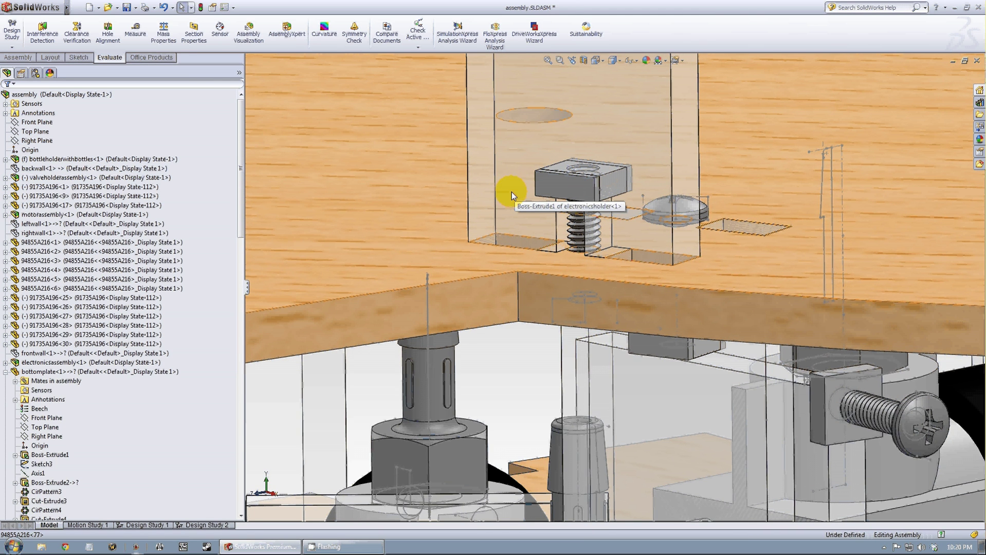
scroll(510, 192, up, 5)
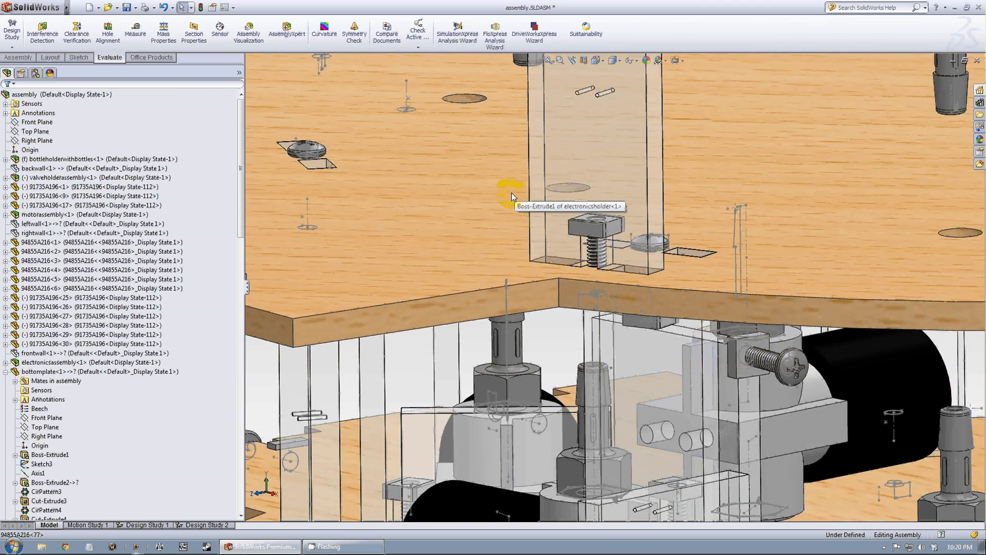
Zoom onto the Nexus 7 display and orbit until its box faces the viewer.
scroll(512, 193, up, 10)
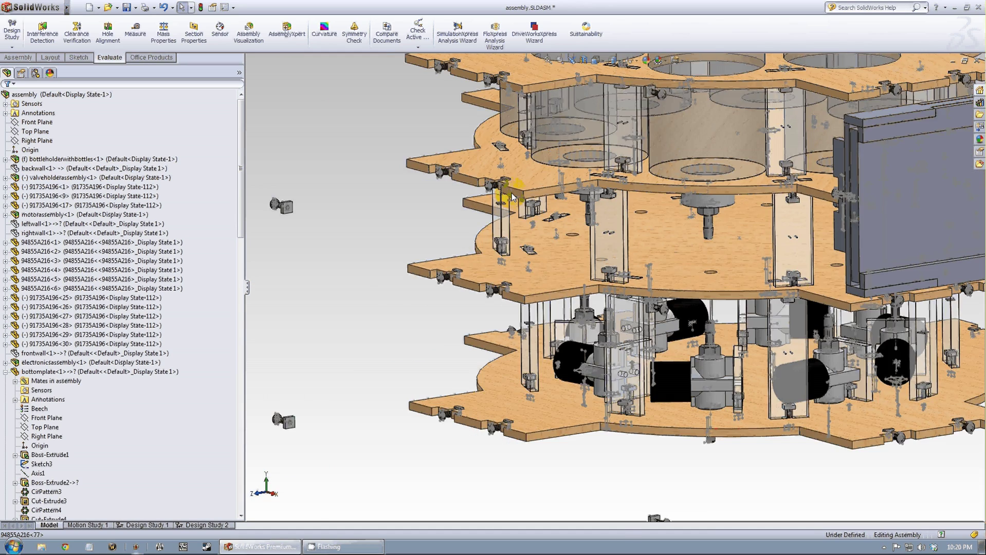
scroll(834, 210, down, 5)
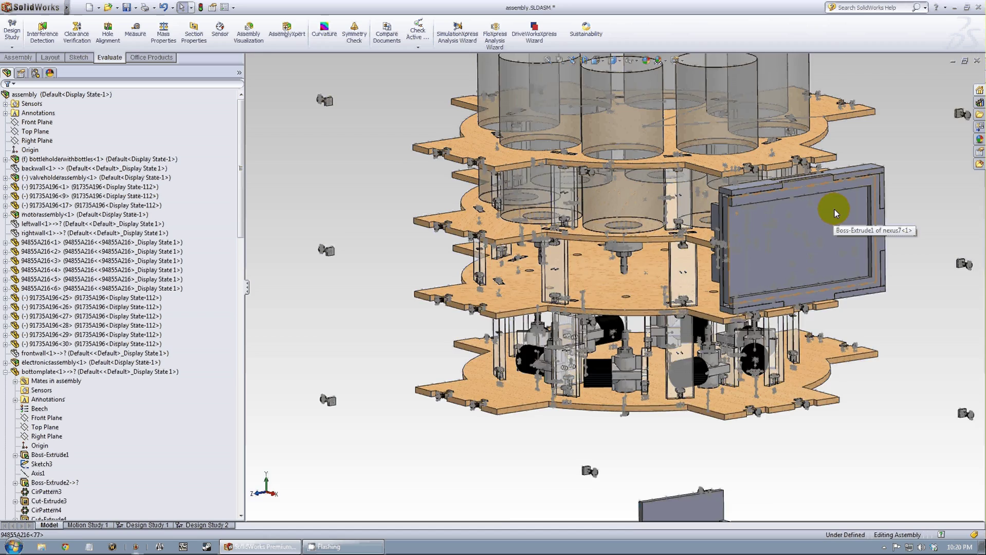
middle_drag(791, 220, 823, 234)
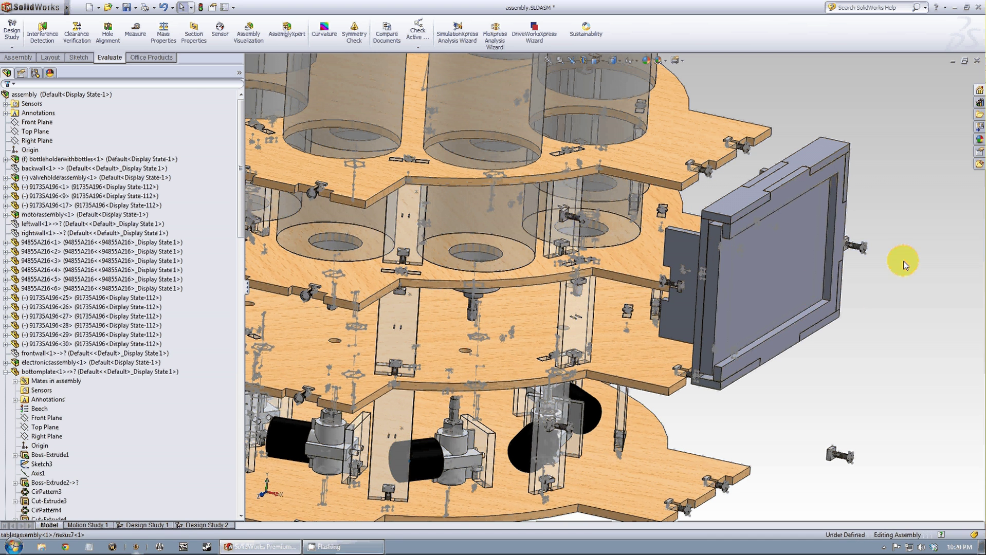
scroll(833, 268, up, 5)
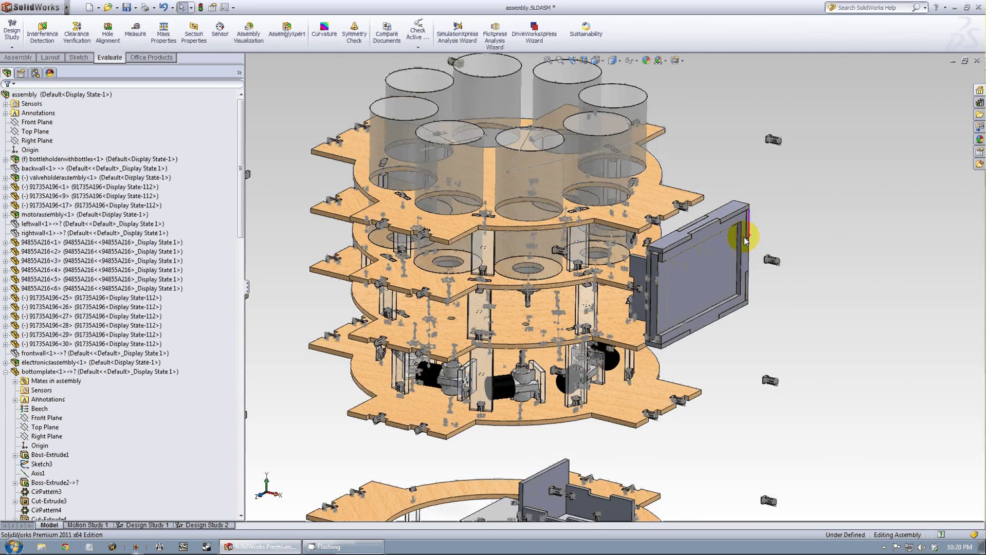
middle_drag(746, 240, 766, 246)
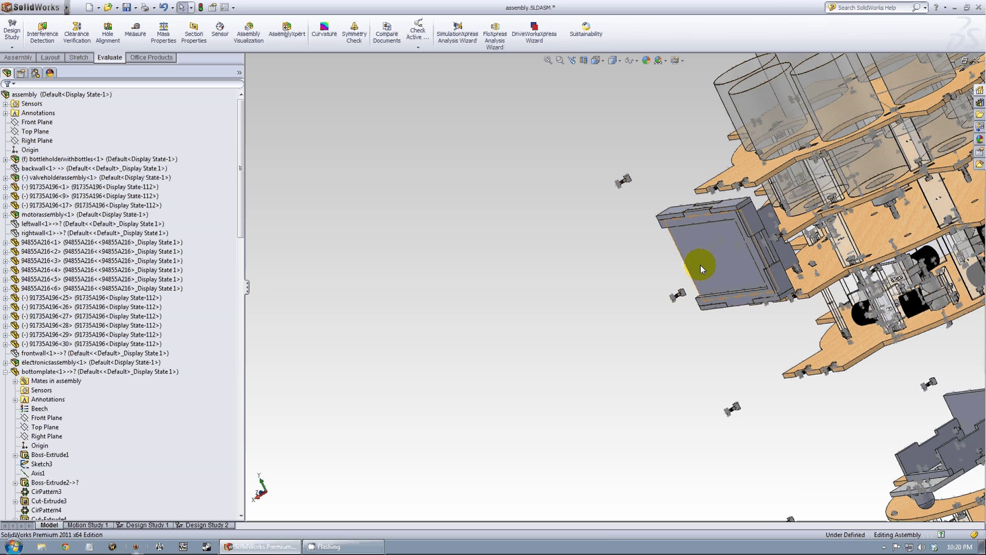
mouse_move(701, 265)
middle_down()
mouse_move(759, 227)
mouse_move(806, 225)
mouse_move(717, 254)
middle_up()
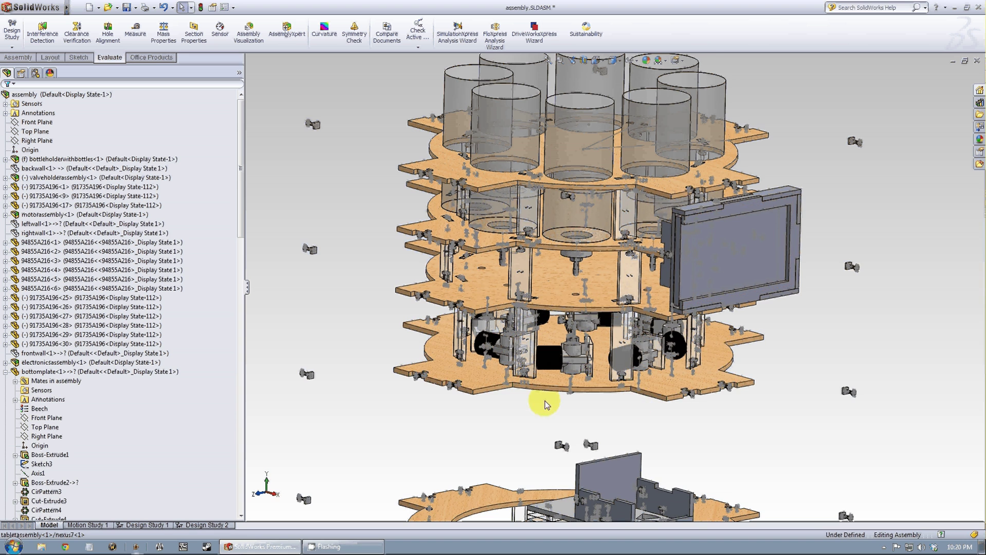
Fit the whole stack in view, then zoom into the bottom ring plate and turn it to a new angle.
key(z)
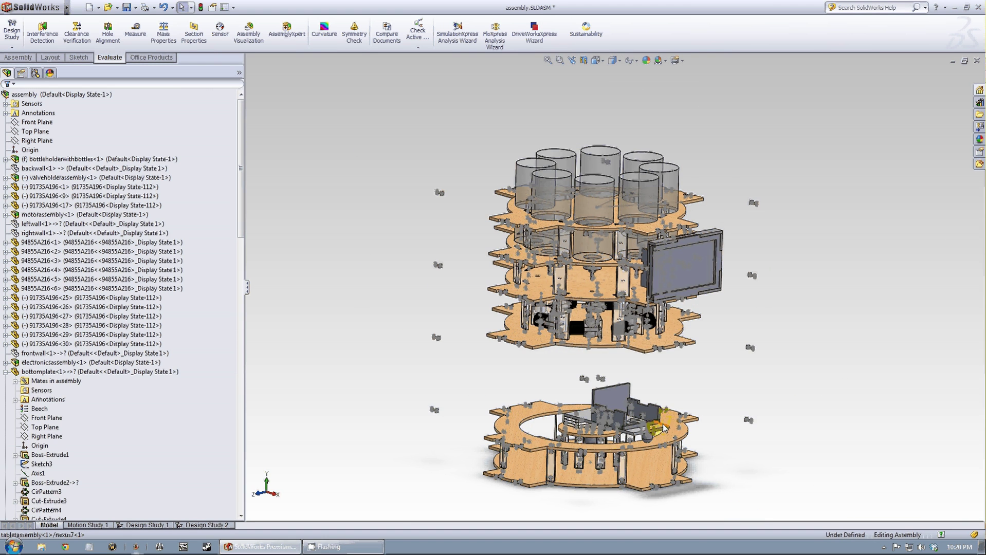
scroll(624, 463, down, 3)
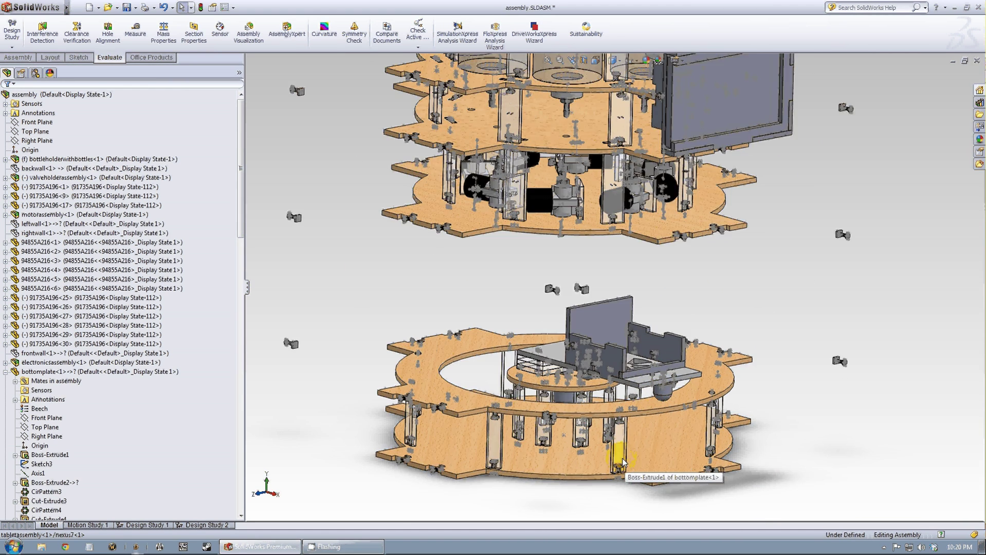
scroll(622, 463, down, 1)
scroll(555, 376, up, 2)
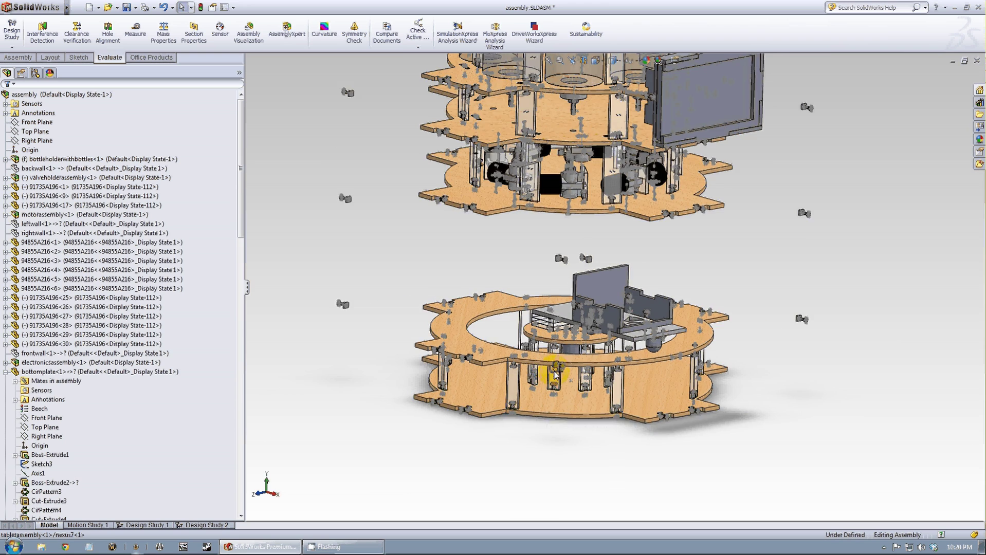
scroll(555, 375, down, 1)
scroll(657, 303, down, 2)
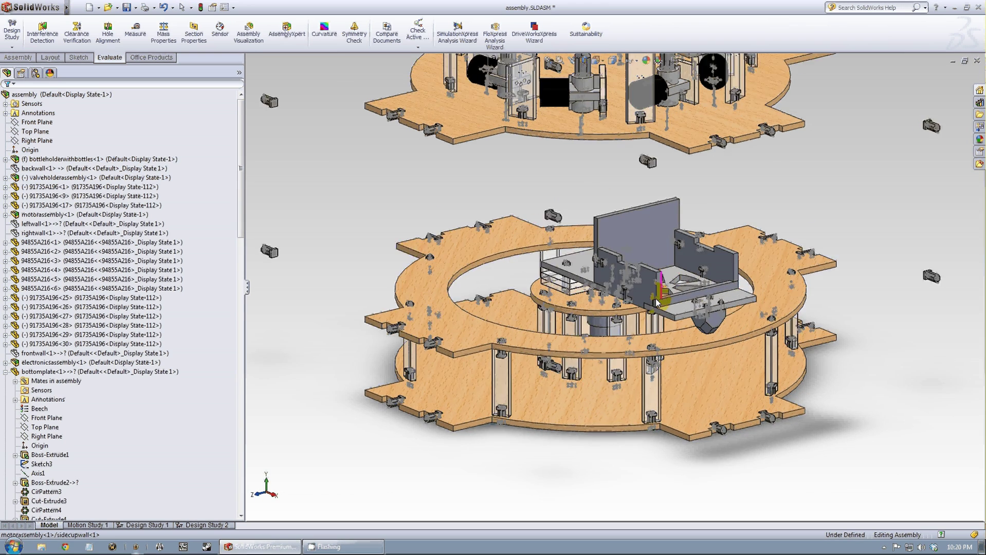
middle_drag(657, 304, 647, 323)
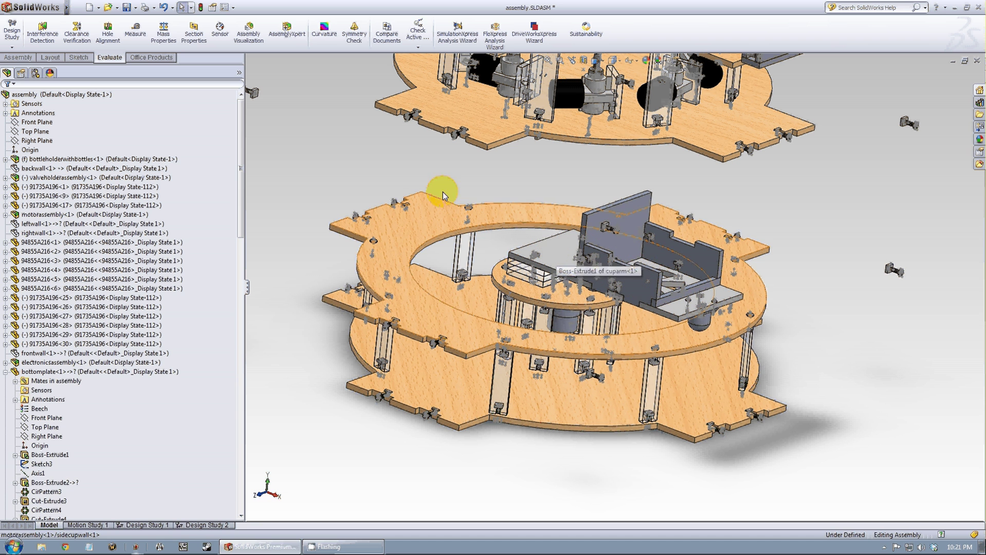
Select the cup holder's side wall and orbit the lower assembly slightly.
click(564, 256)
drag(648, 293, 652, 297)
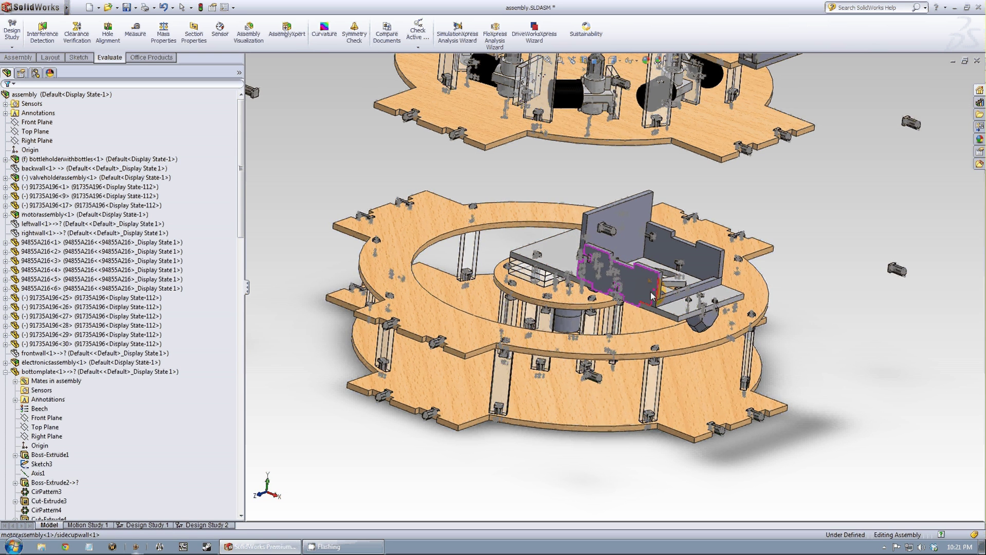
middle_drag(652, 296, 703, 305)
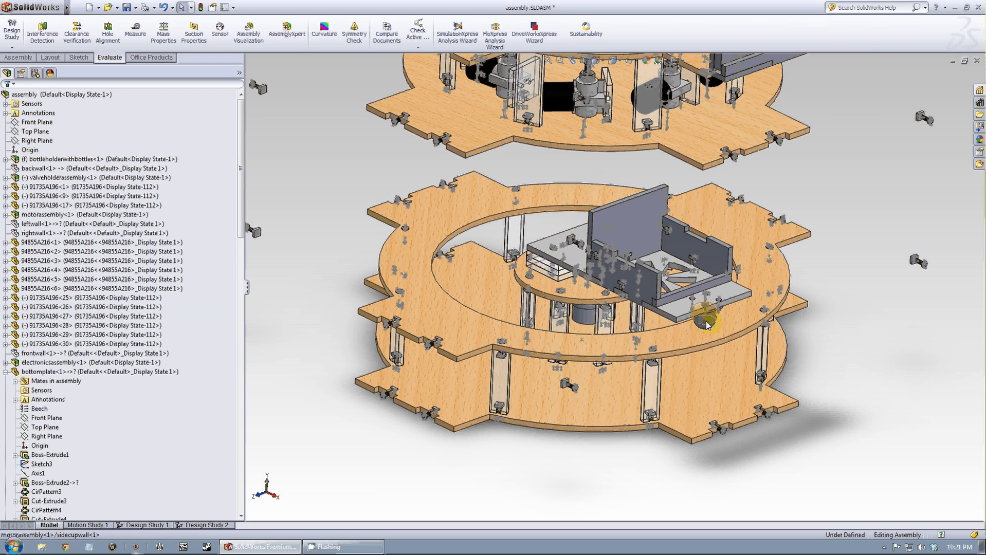
Orbit low to check the caster wheels, then zoom back and select the cup holder side-wall edges.
mouse_move(700, 311)
middle_down()
mouse_move(703, 277)
mouse_move(707, 324)
mouse_move(714, 271)
mouse_move(695, 329)
mouse_move(709, 322)
middle_up()
scroll(710, 322, down, 5)
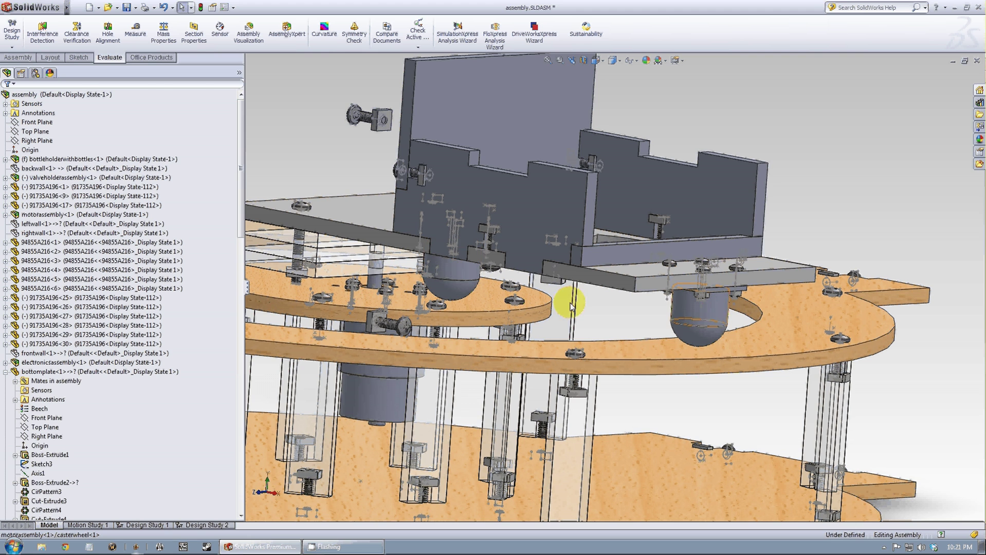
scroll(571, 303, up, 5)
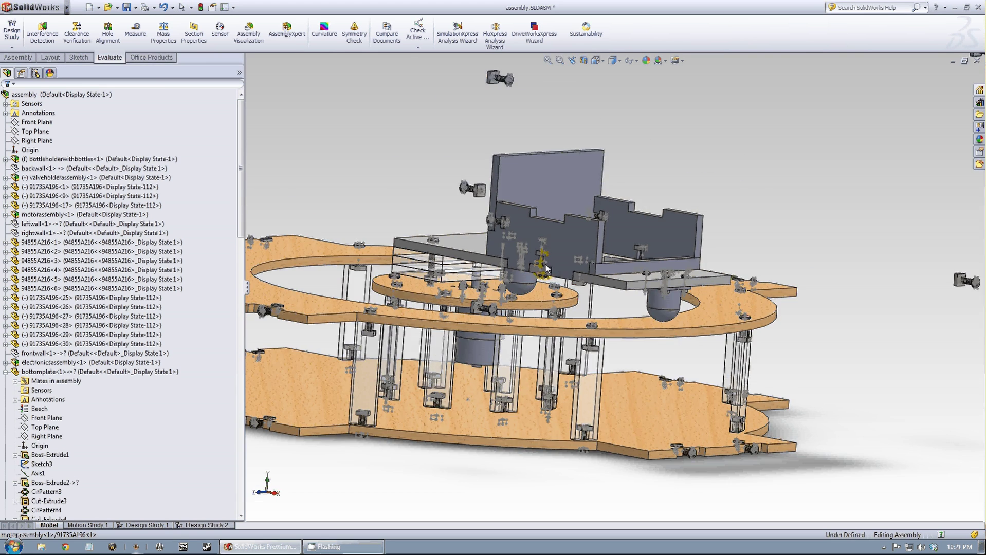
scroll(539, 276, up, 3)
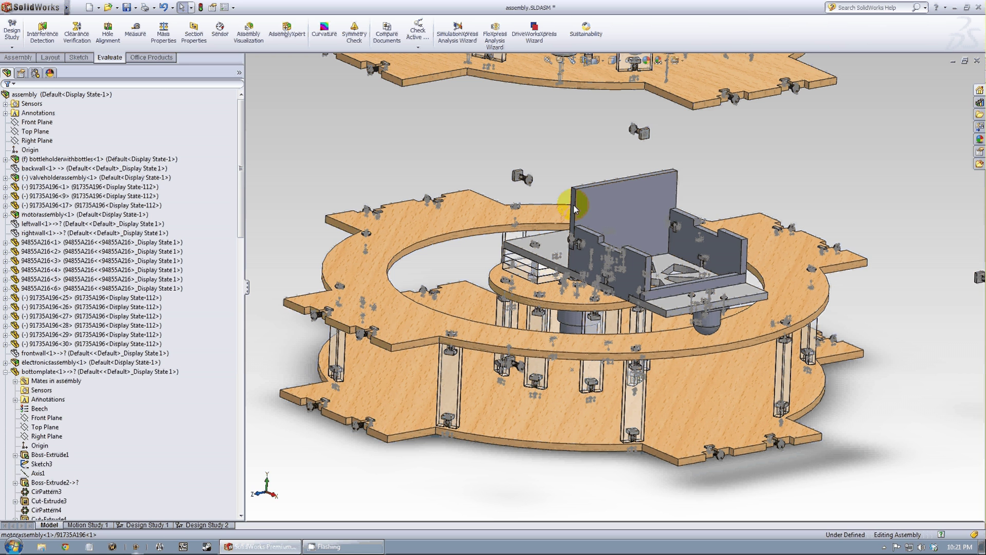
click(716, 215)
scroll(720, 205, down, 2)
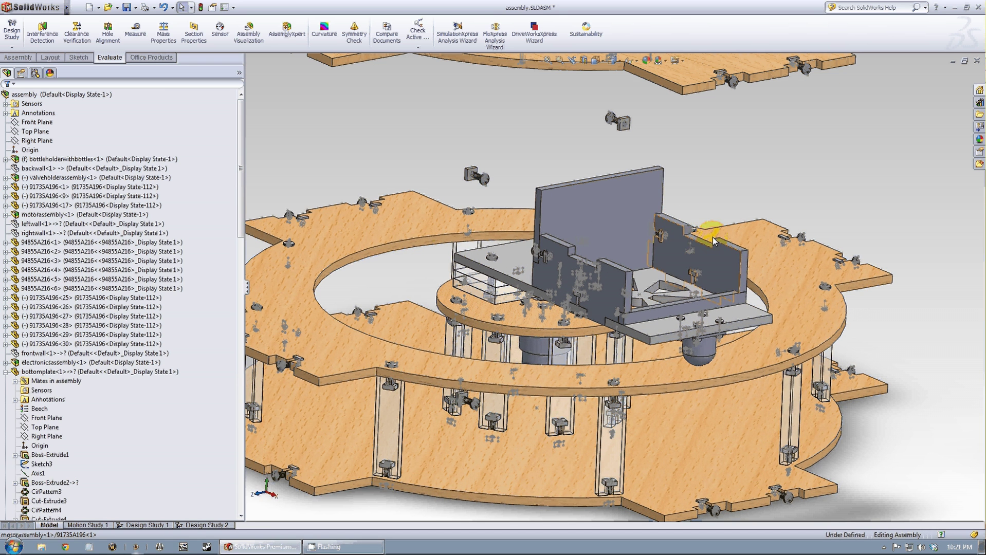
click(674, 222)
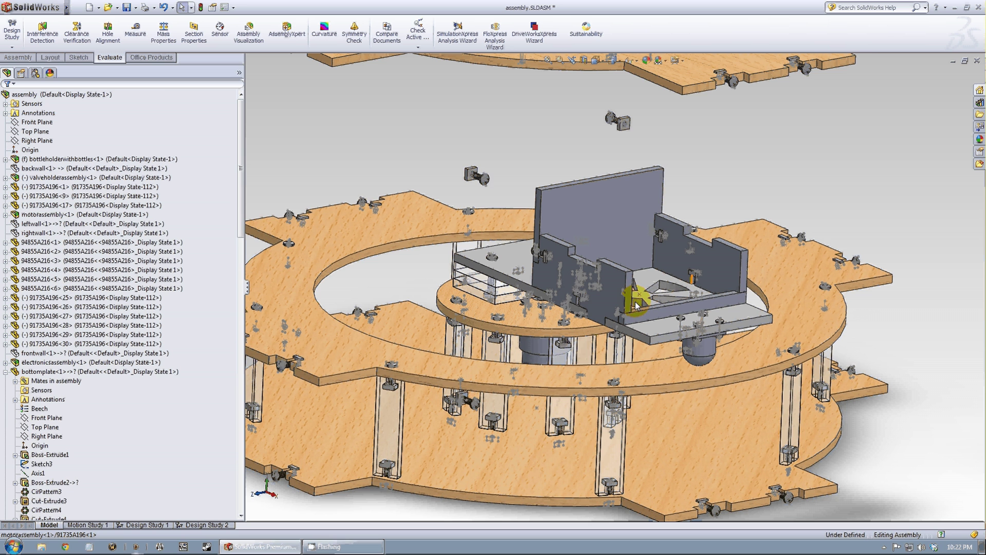
Zoom in on the cuparm plate beneath the cup holder, then out to the full base ring.
scroll(575, 282, up, 5)
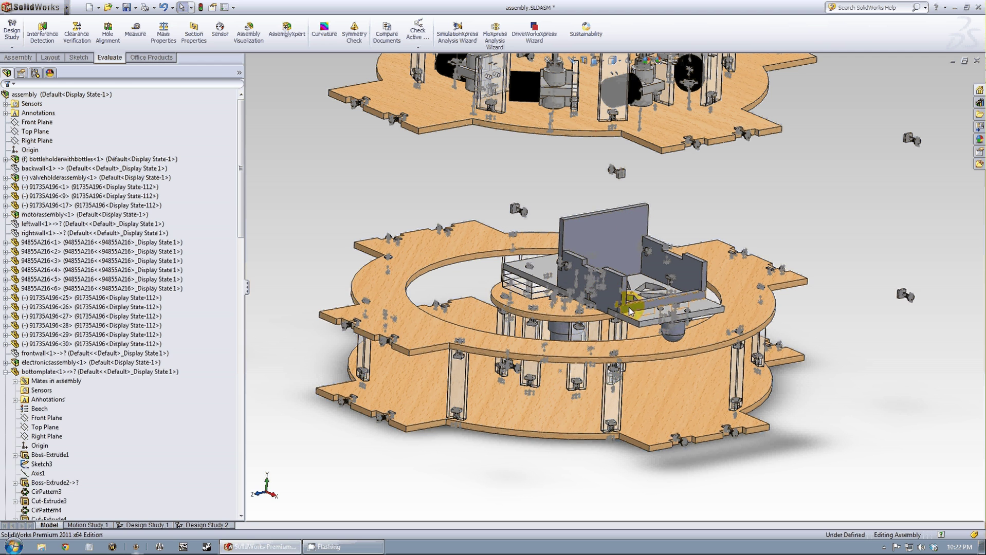
scroll(678, 317, down, 8)
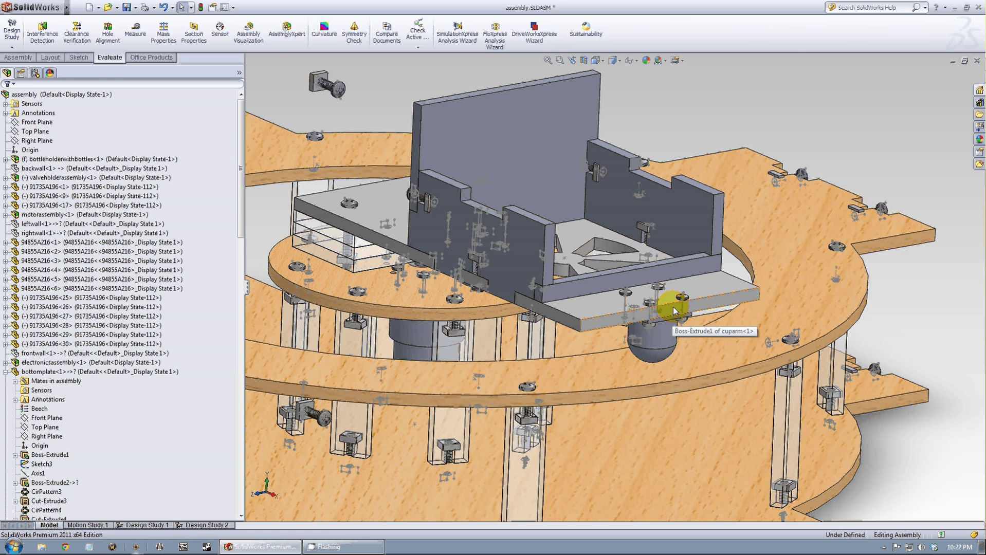
scroll(540, 359, up, 5)
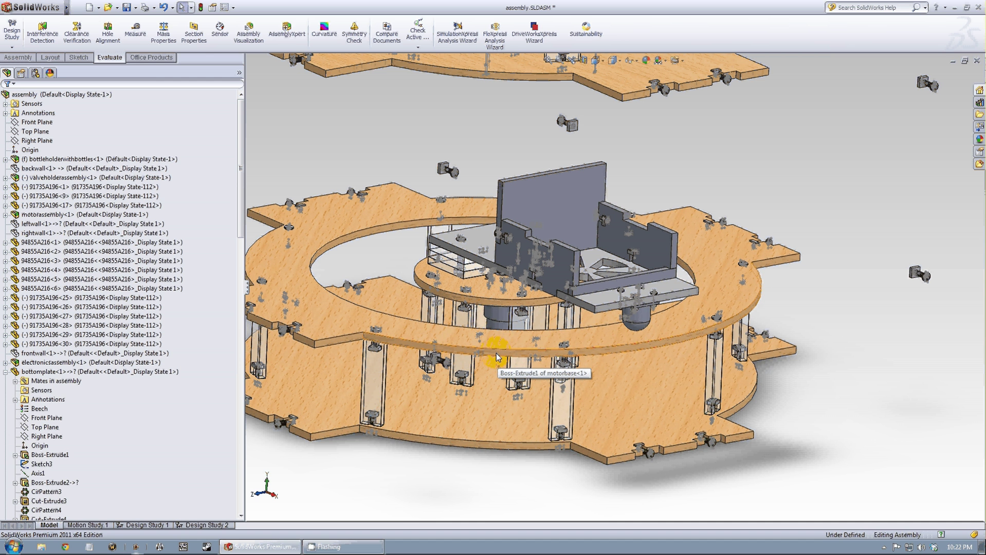
Switch to the Isometric orientation and zoom so the bottle tier, display screen and cup holder fill the view.
click(597, 60)
key(ctrl+7)
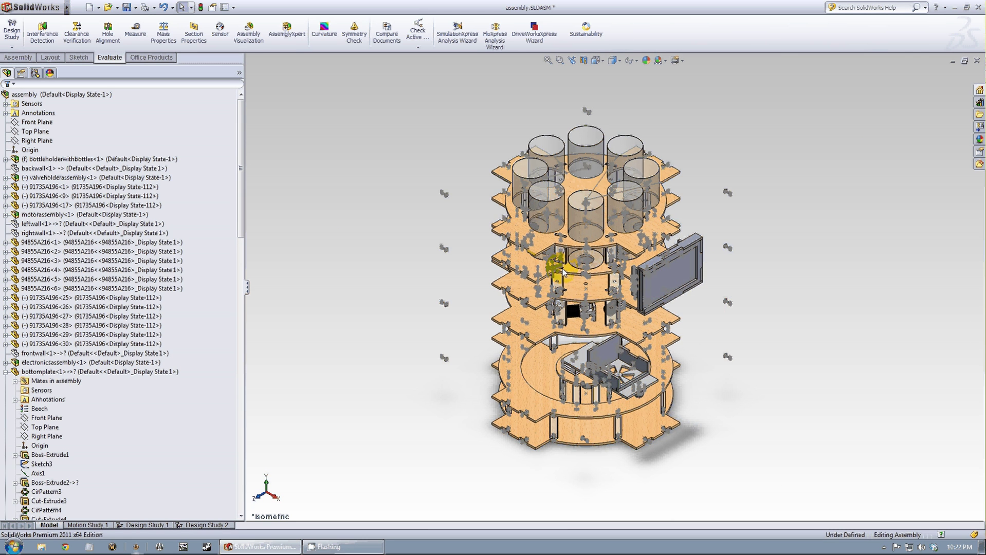
scroll(590, 321, down, 2)
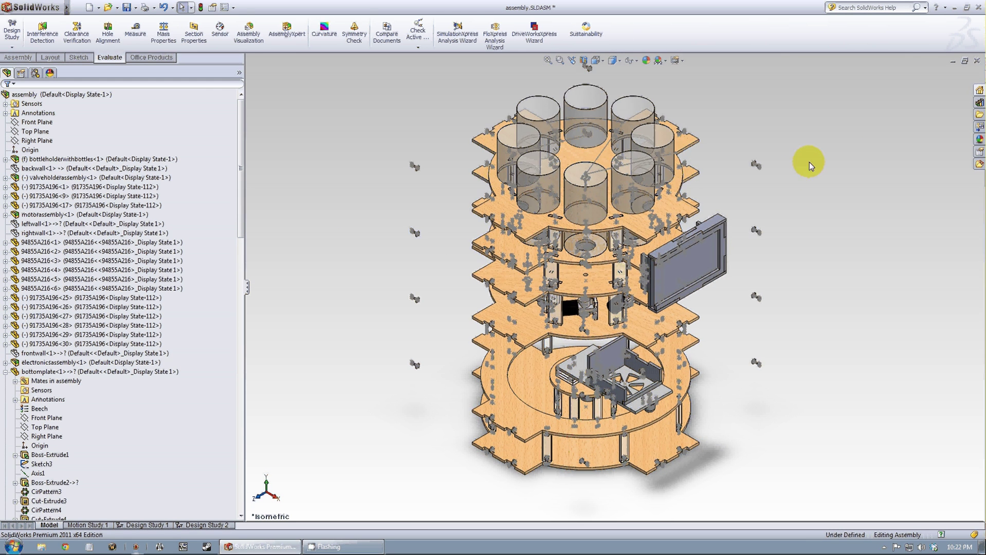